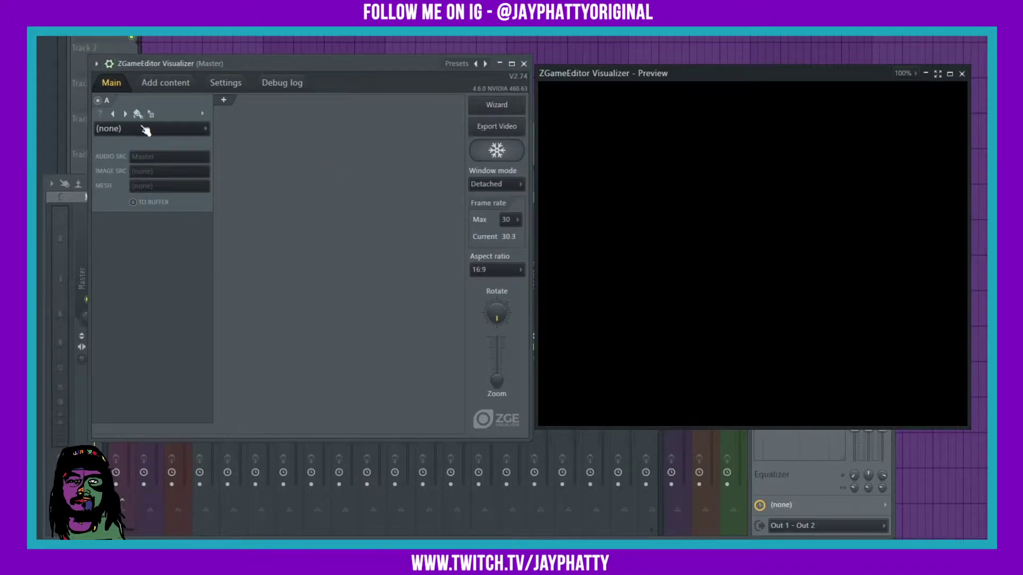
Load the HUD 25 preset from the plugin's Presets menu.
click(97, 64)
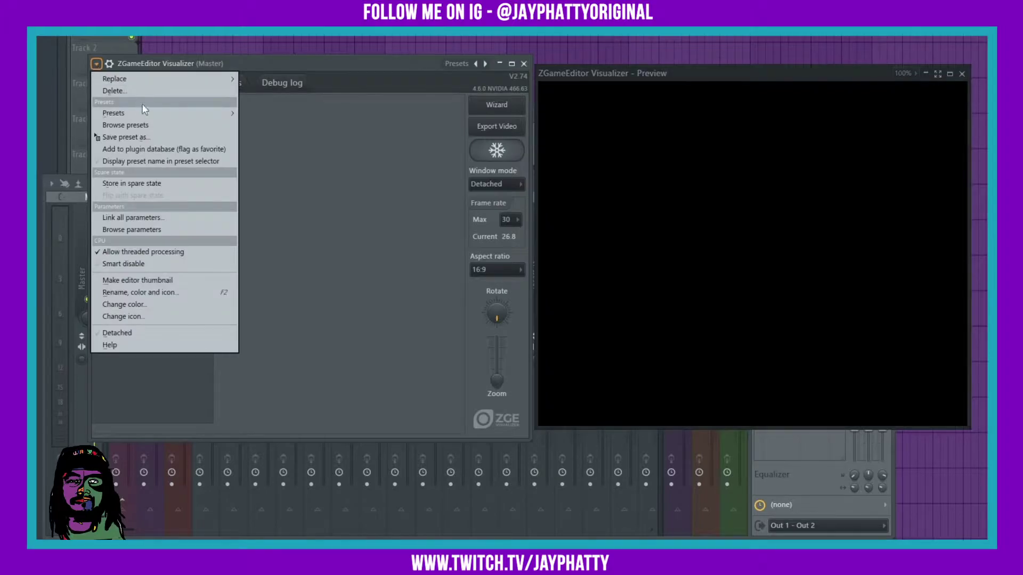
mouse_move(138, 112)
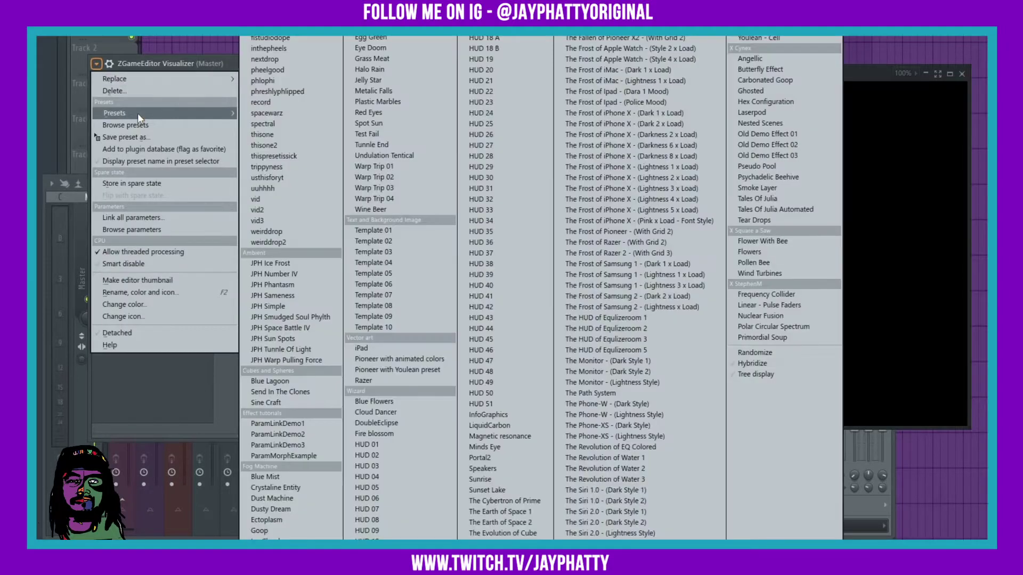
click(487, 127)
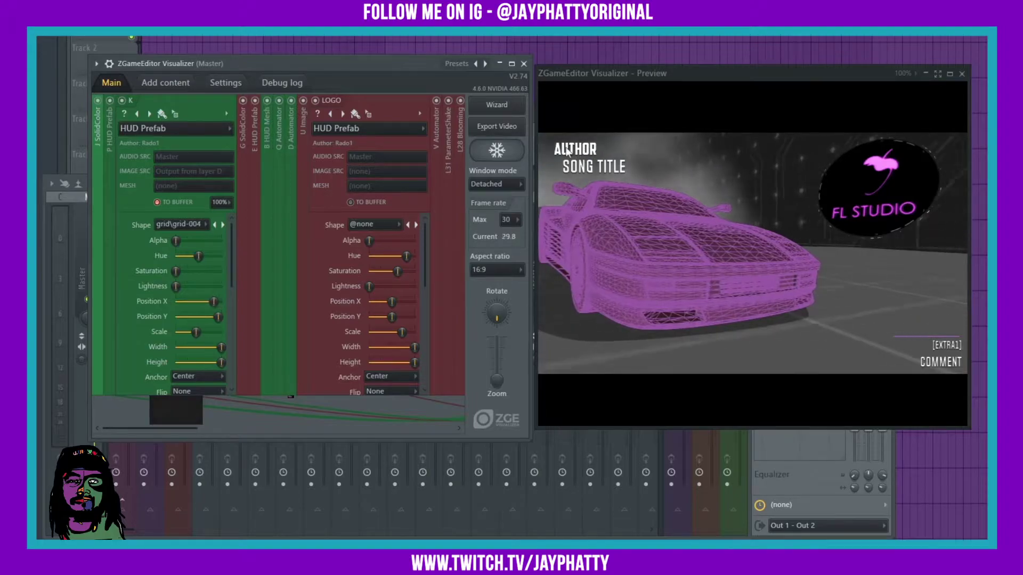
Erase the default sentence on the Add content Text page, leaving the text box empty.
click(173, 87)
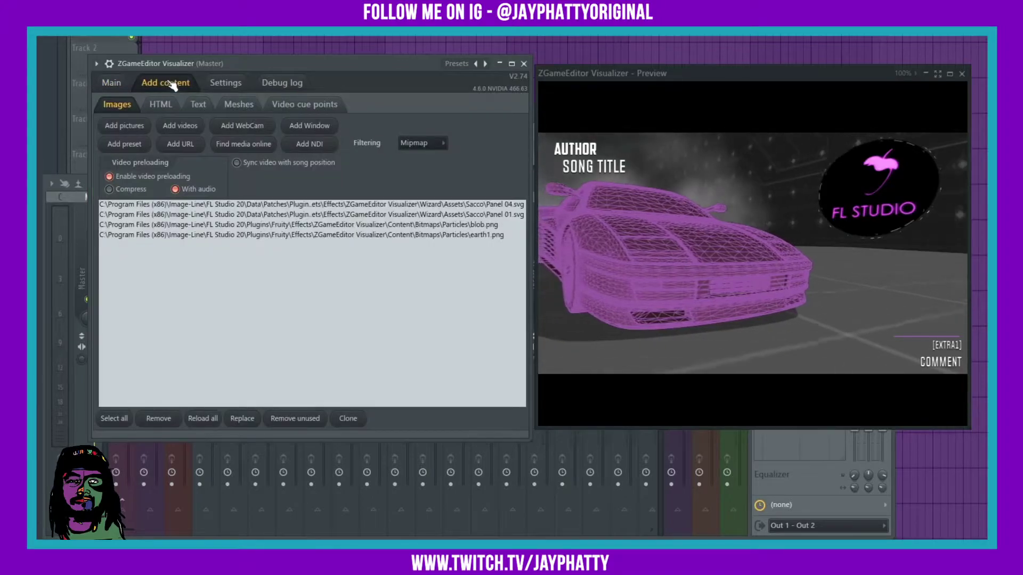
click(198, 104)
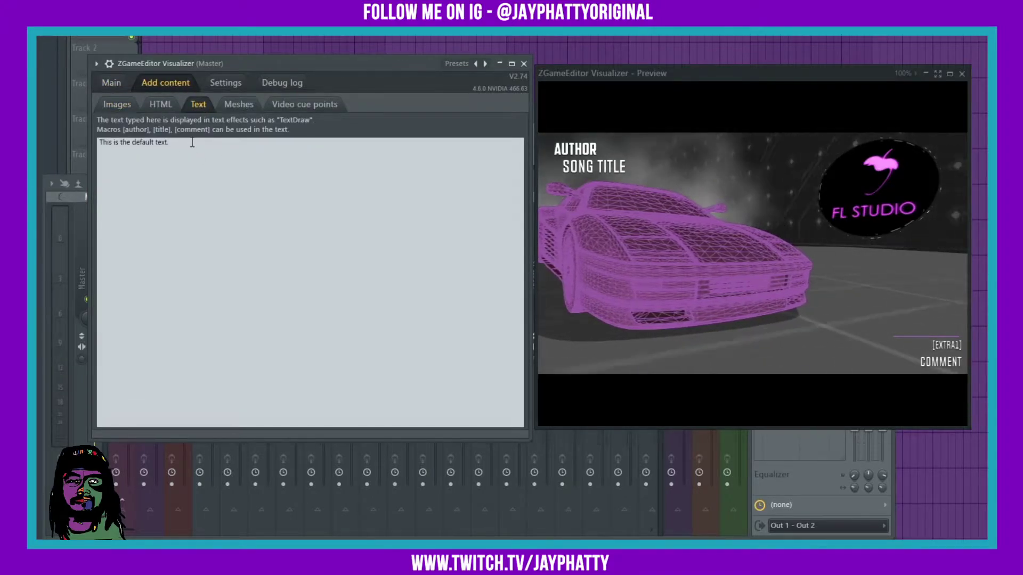
text(this is the d)
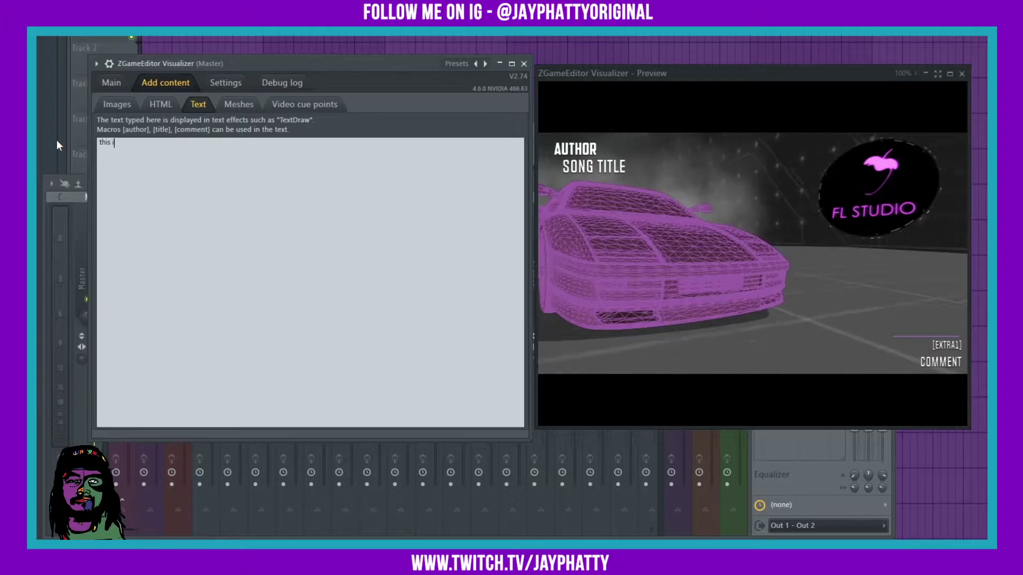
key(BackSpace)
key(BackSpace)
key(BackSpace)
key(BackSpace)
key(BackSpace)
key(BackSpace)
key(BackSpace)
key(BackSpace)
key(BackSpace)
key(BackSpace)
key(BackSpace)
key(BackSpace)
key(BackSpace)
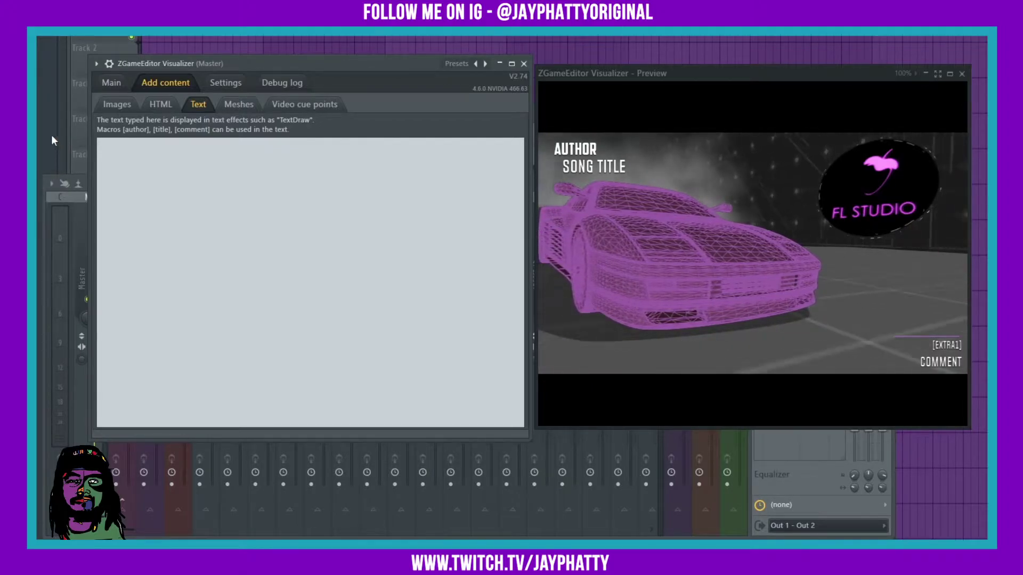
click(112, 83)
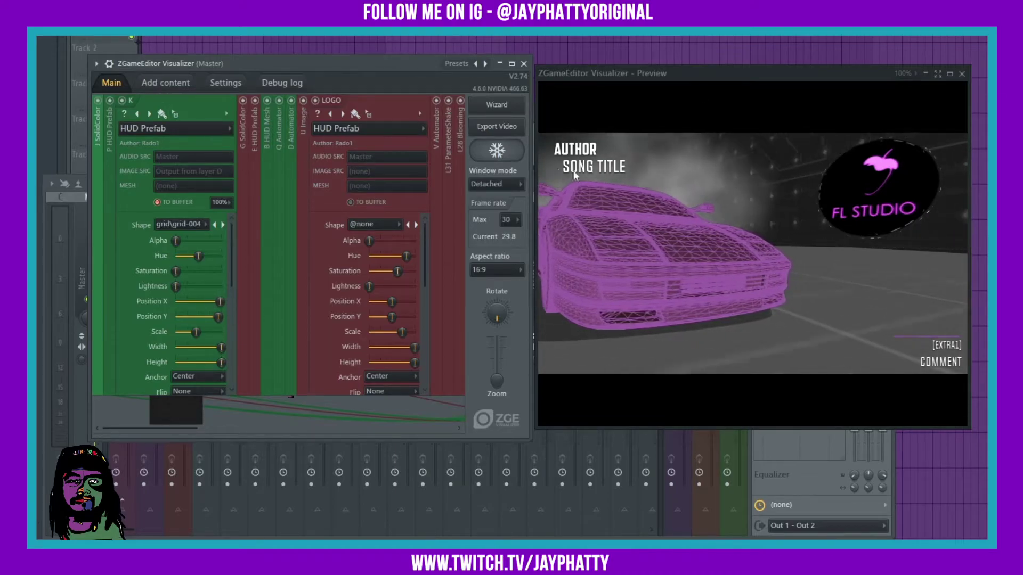
click(179, 88)
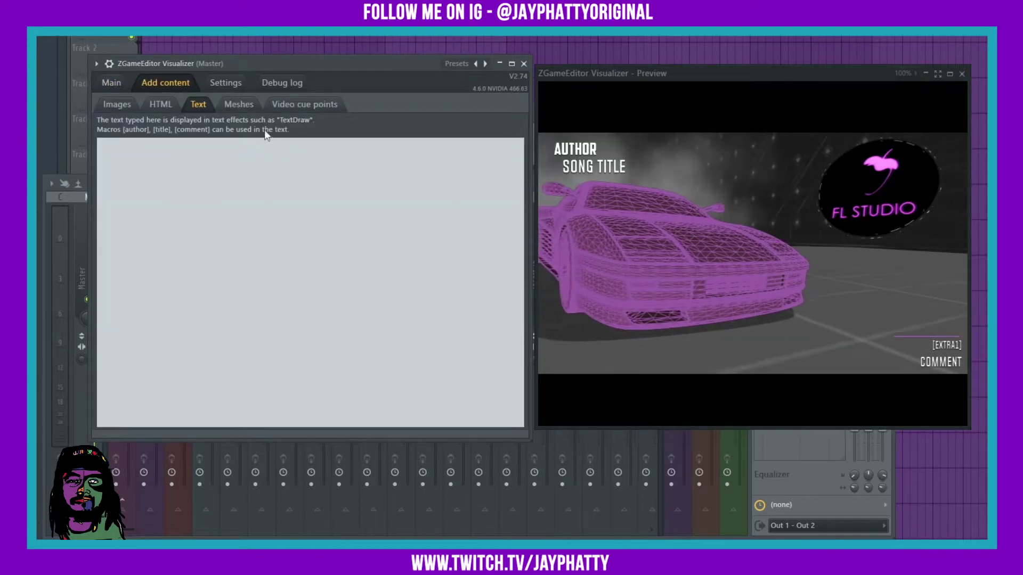
click(112, 83)
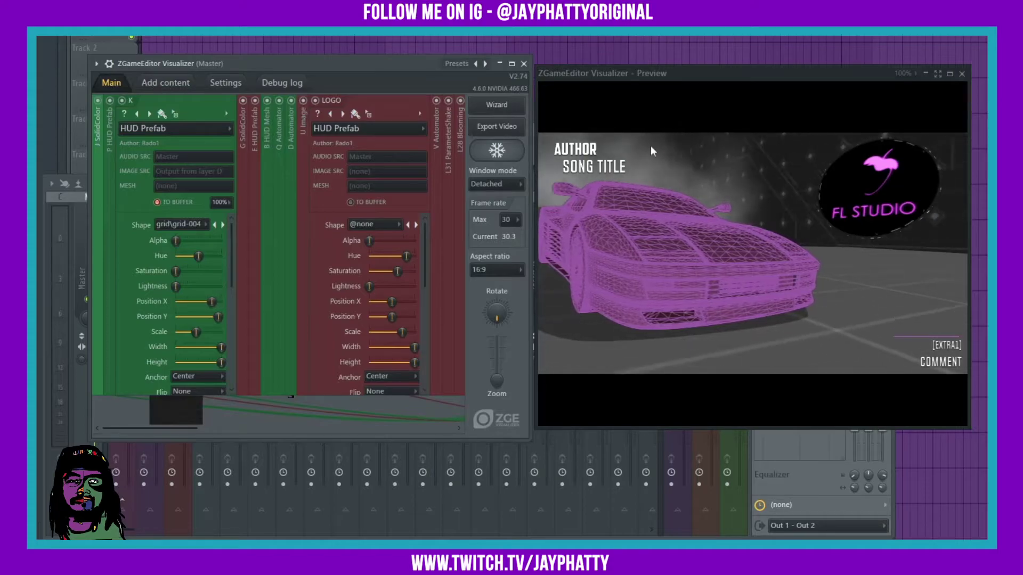
Show the Add content HTML code, scrolled to reveal the [author] and [title] macros.
click(166, 89)
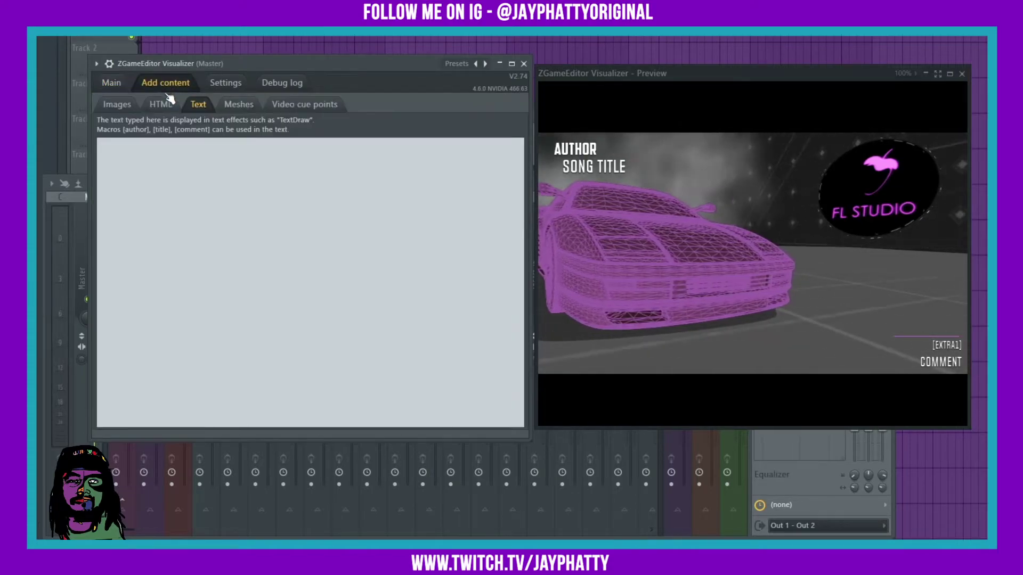
click(160, 104)
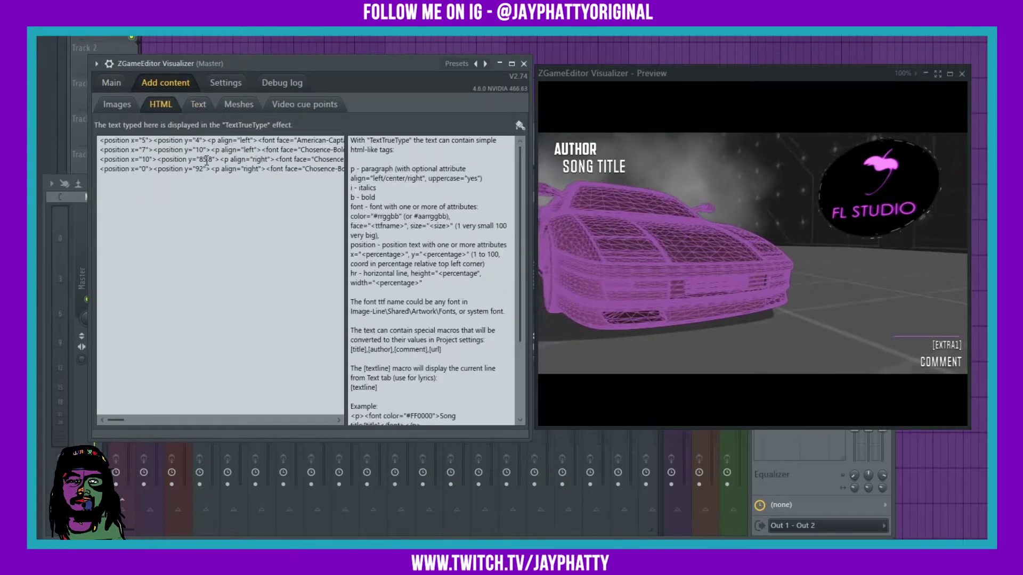
drag(121, 419, 230, 418)
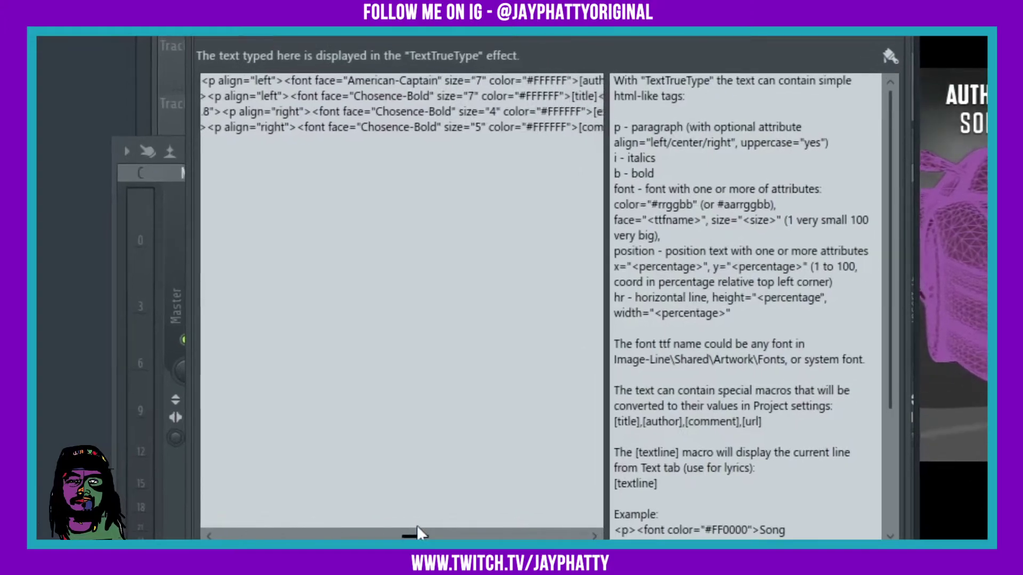
drag(416, 527, 599, 513)
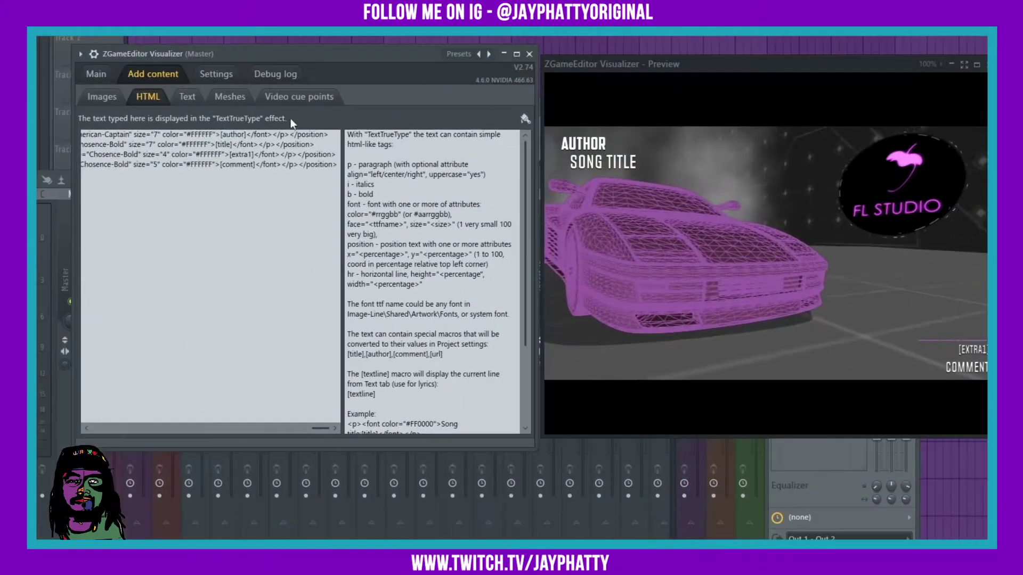
Replace [author] with the artist's name and [title] with 'Test Test' in the HUD HTML.
click(417, 81)
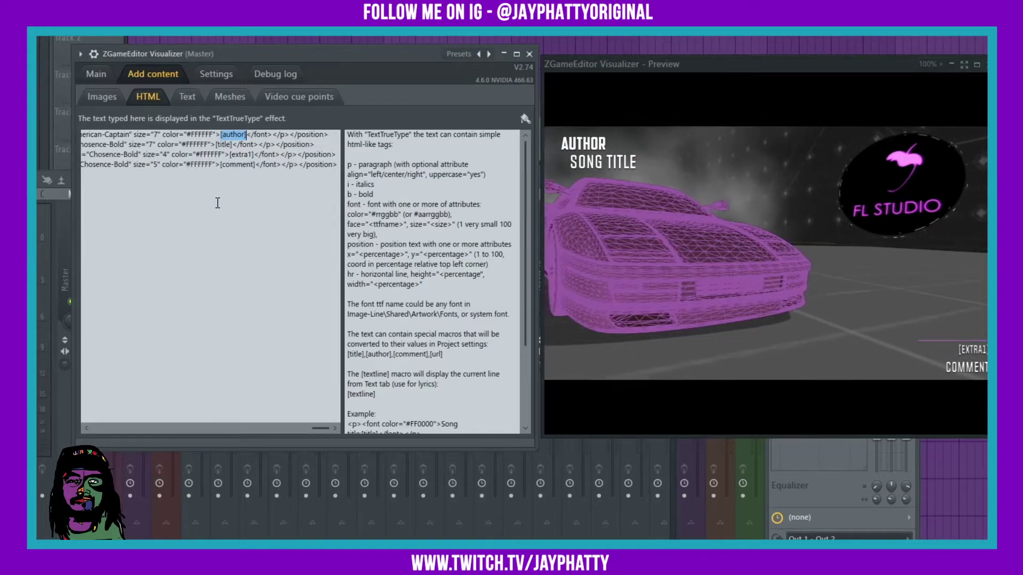
text(Jay Phatty)
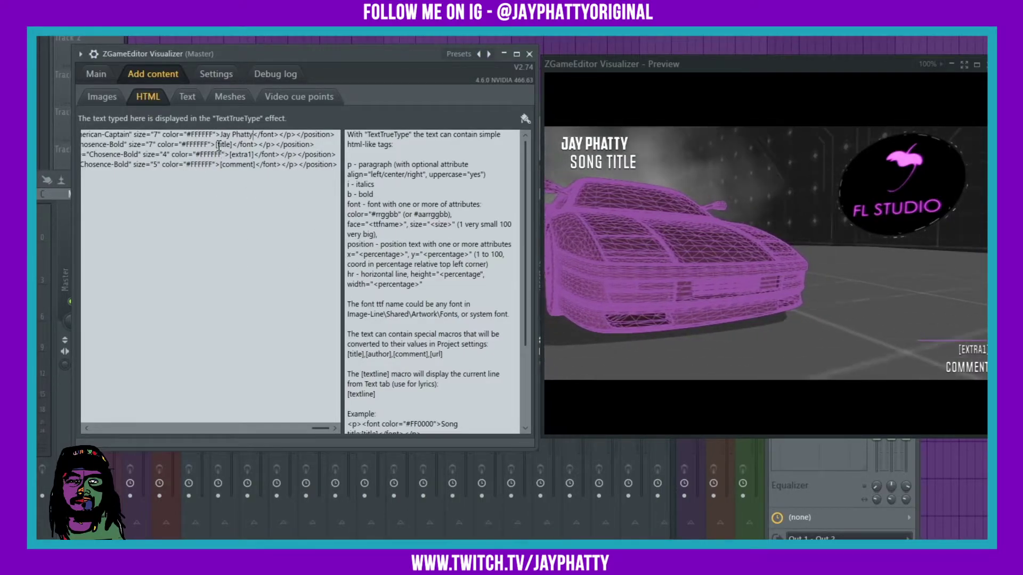
drag(216, 145, 232, 144)
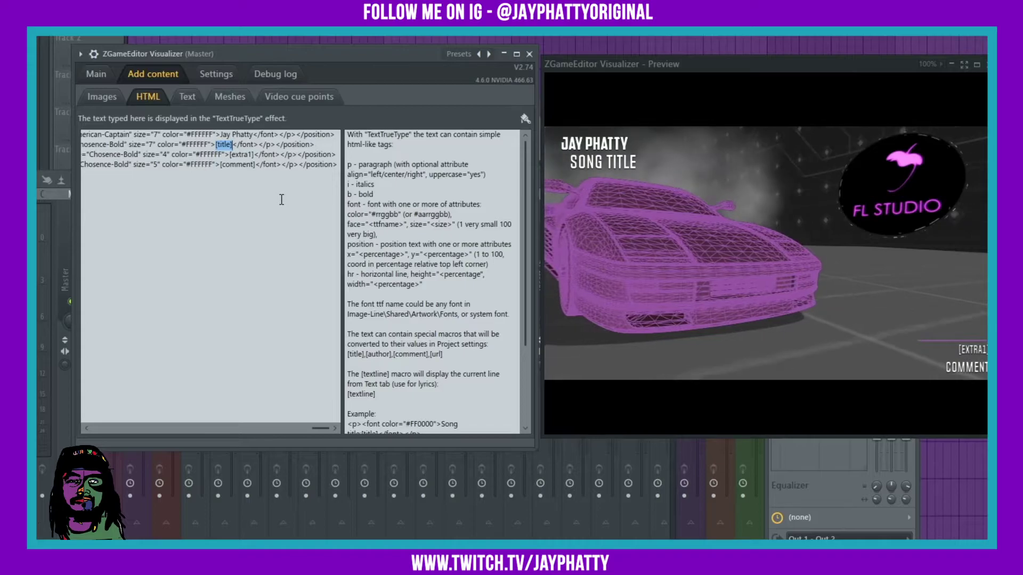
text(Test Test)
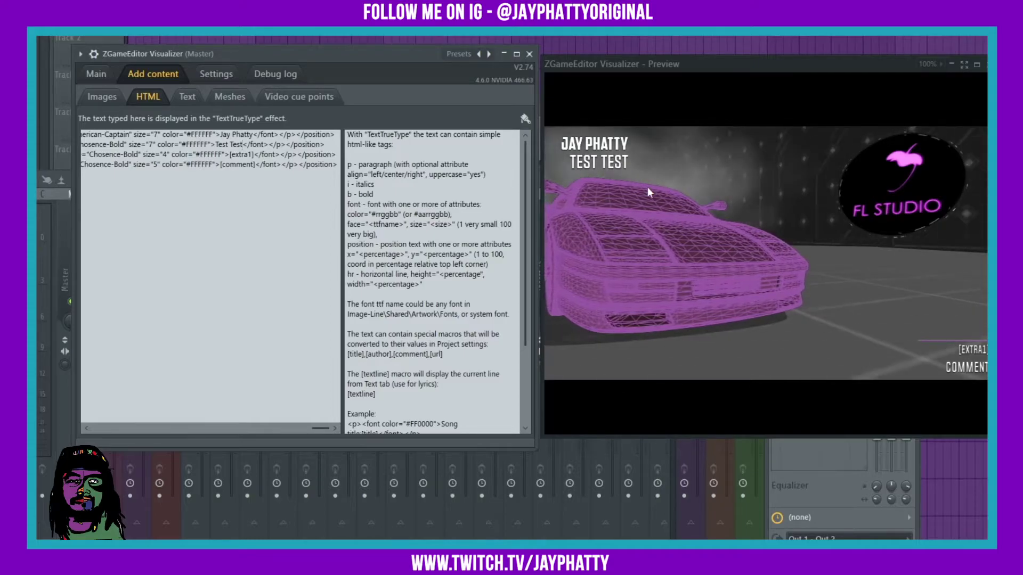
click(104, 98)
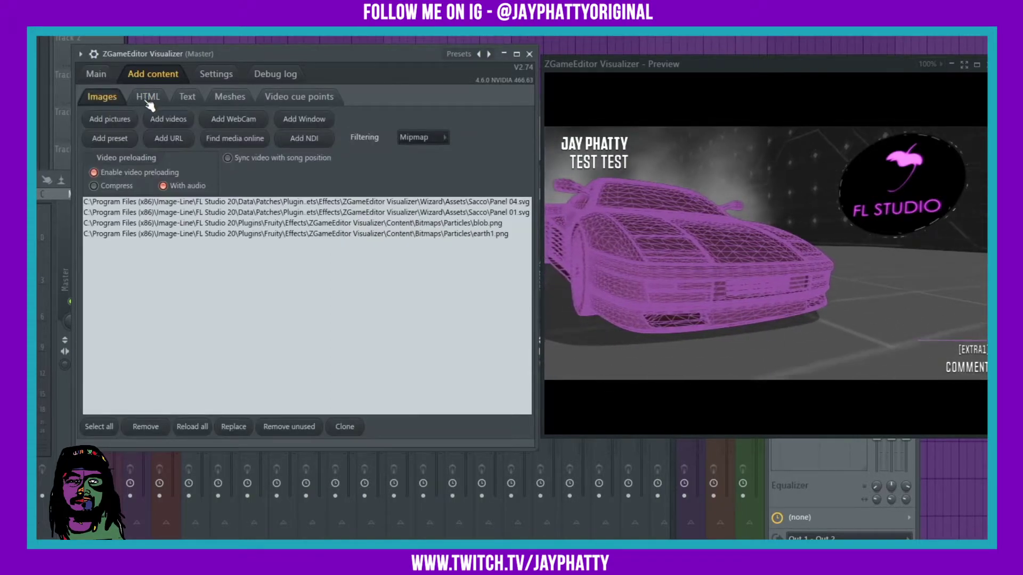
click(185, 97)
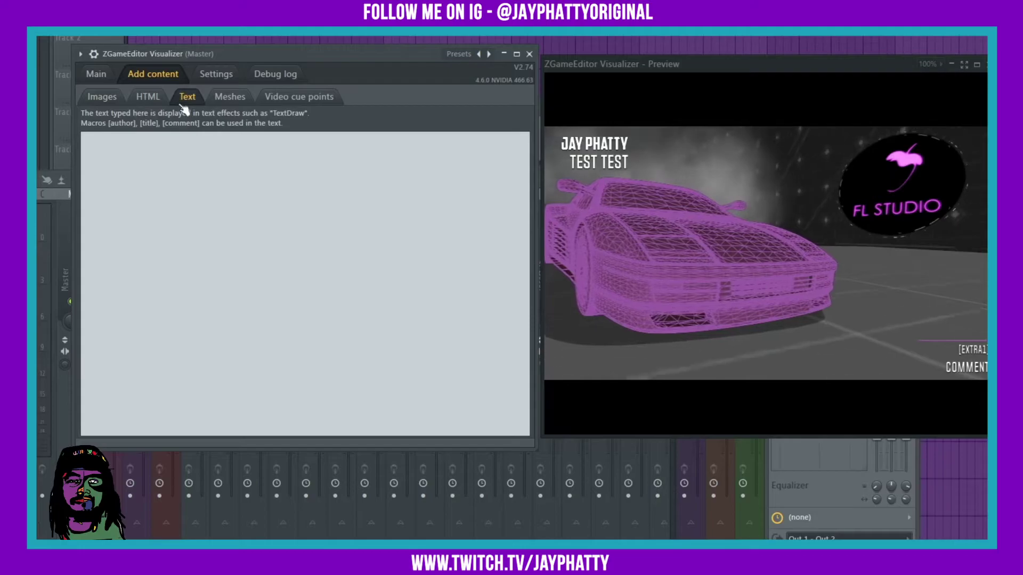
click(121, 98)
click(147, 96)
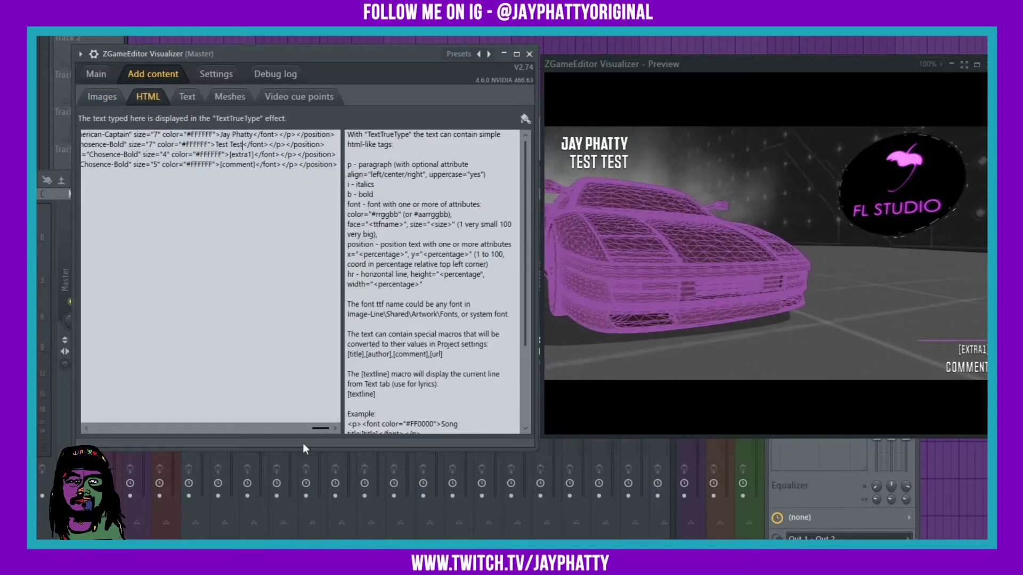
drag(317, 433, 369, 452)
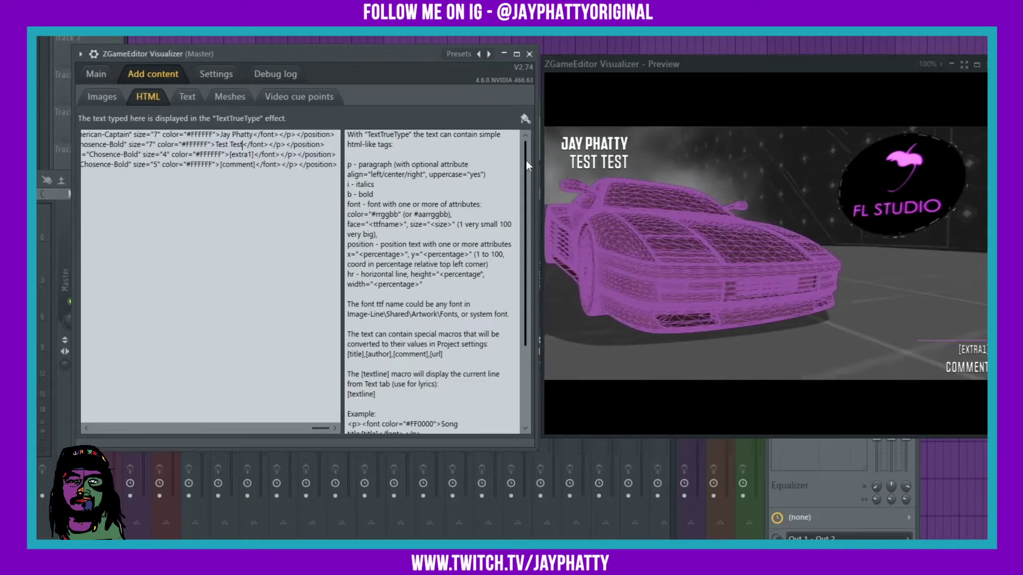
click(243, 145)
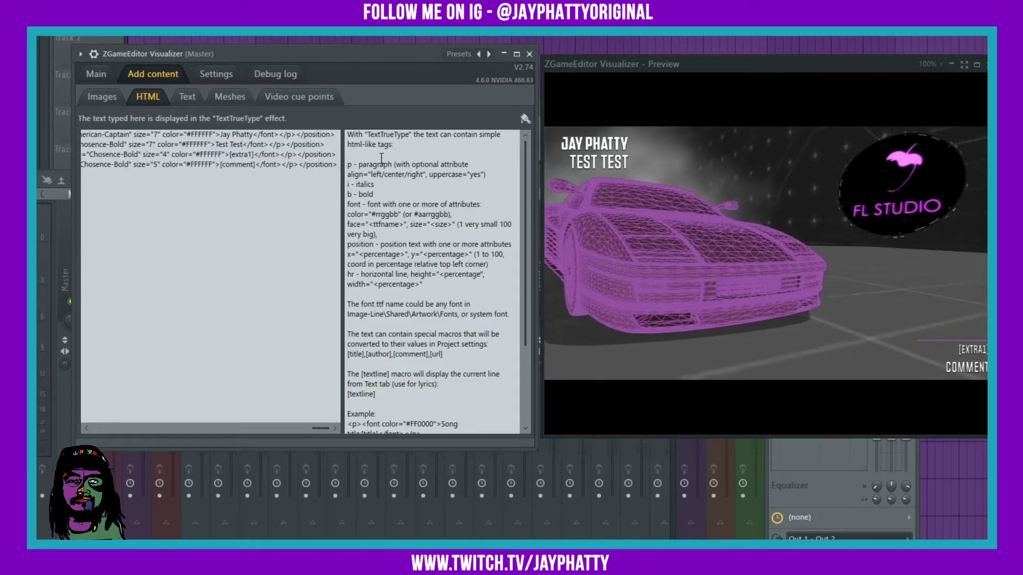
scroll(382, 183, down, 1)
scroll(383, 183, down, 1)
scroll(394, 224, up, 1)
scroll(416, 298, down, 3)
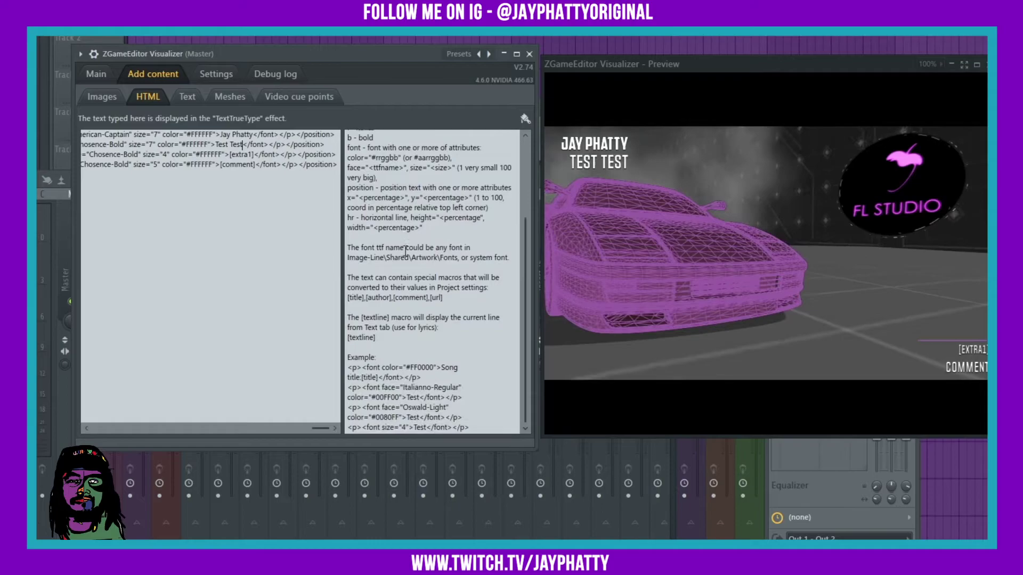
scroll(426, 363, up, 3)
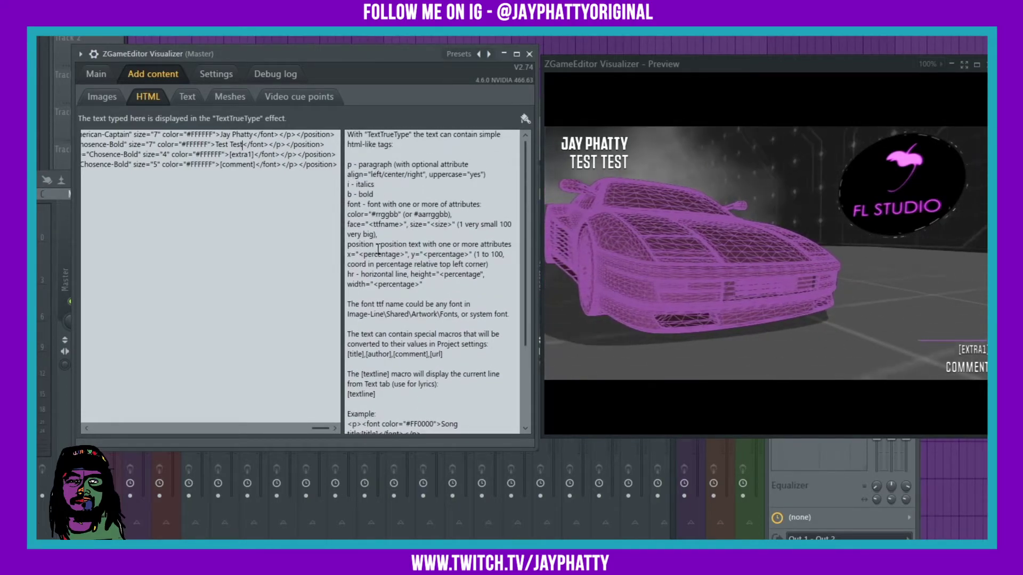
scroll(420, 219, down, 3)
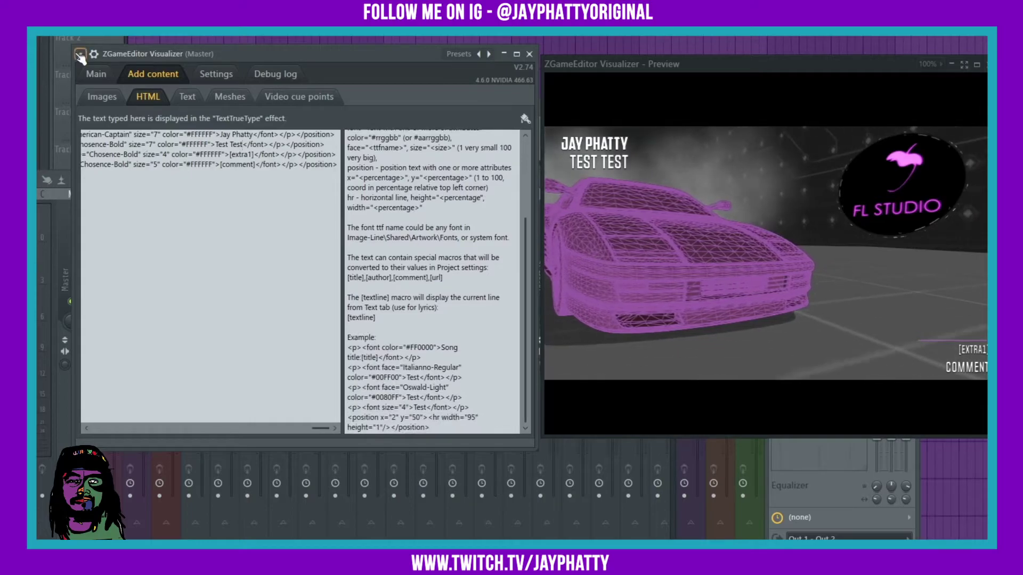
Load the HUD 37 preset with the glowing-blob grid from the Presets menu.
click(80, 54)
mouse_move(117, 106)
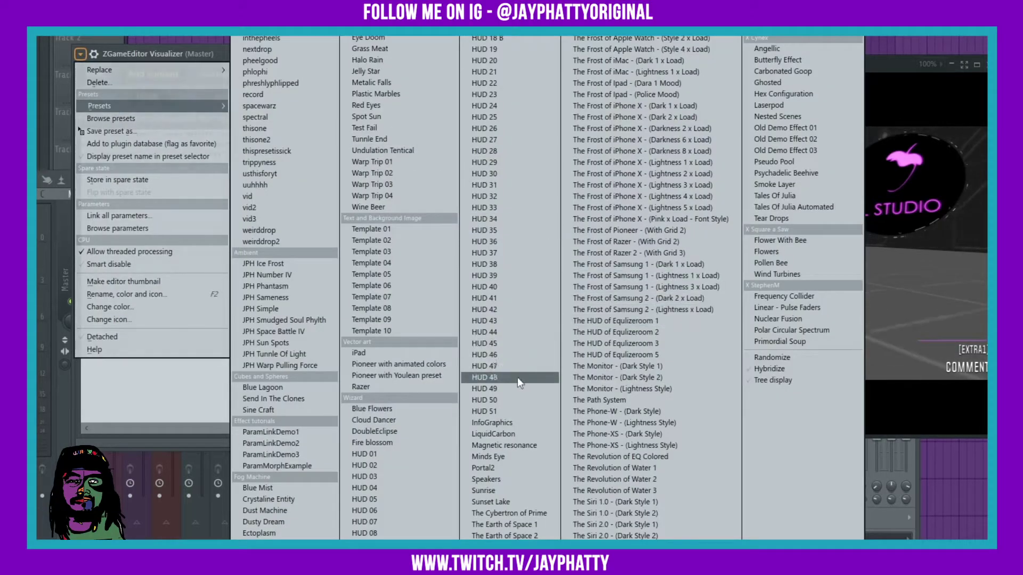
click(506, 253)
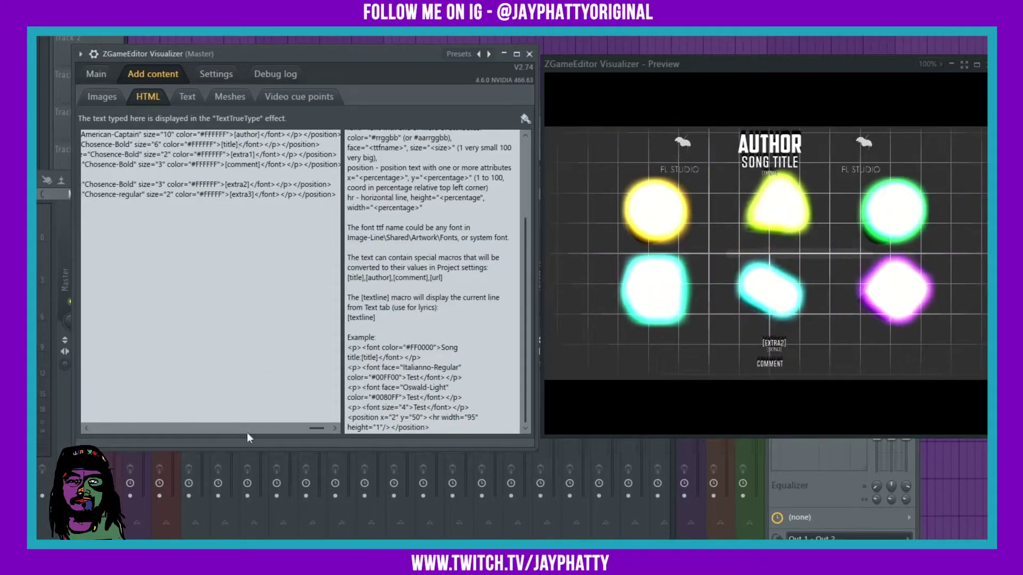
drag(315, 428, 321, 428)
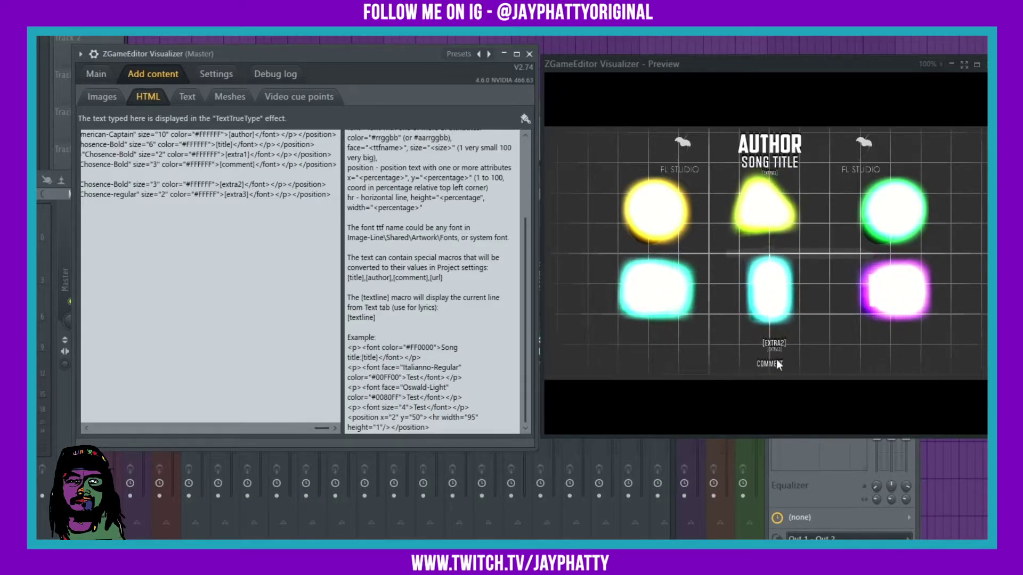
Advance two presets forward to the skull-themed HUD preset.
click(489, 54)
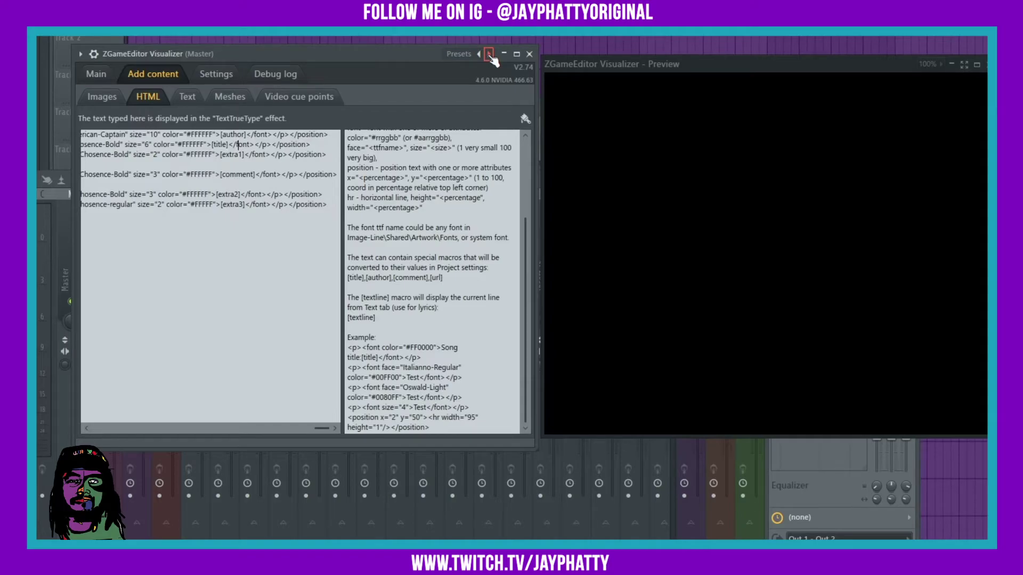
click(489, 54)
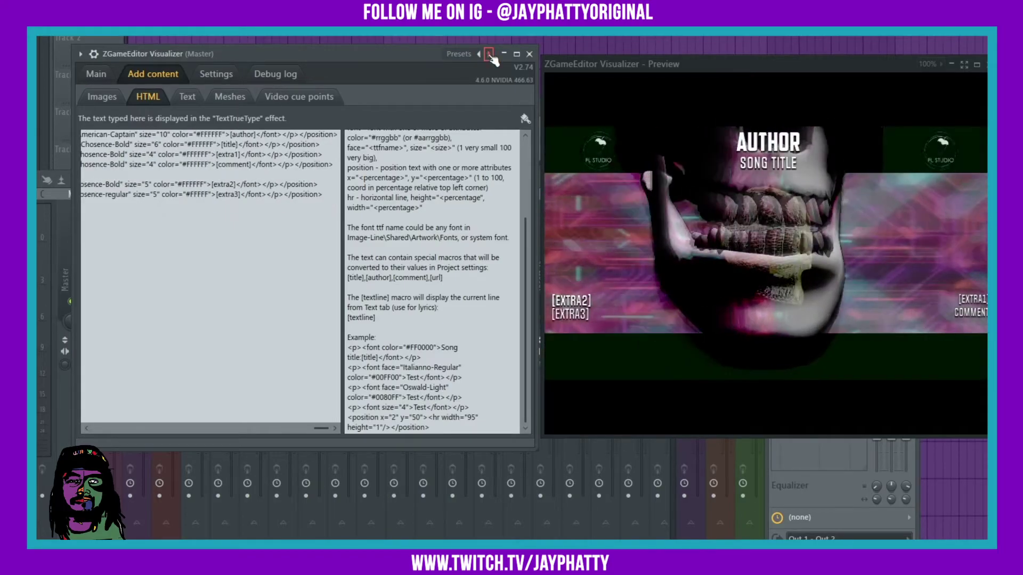